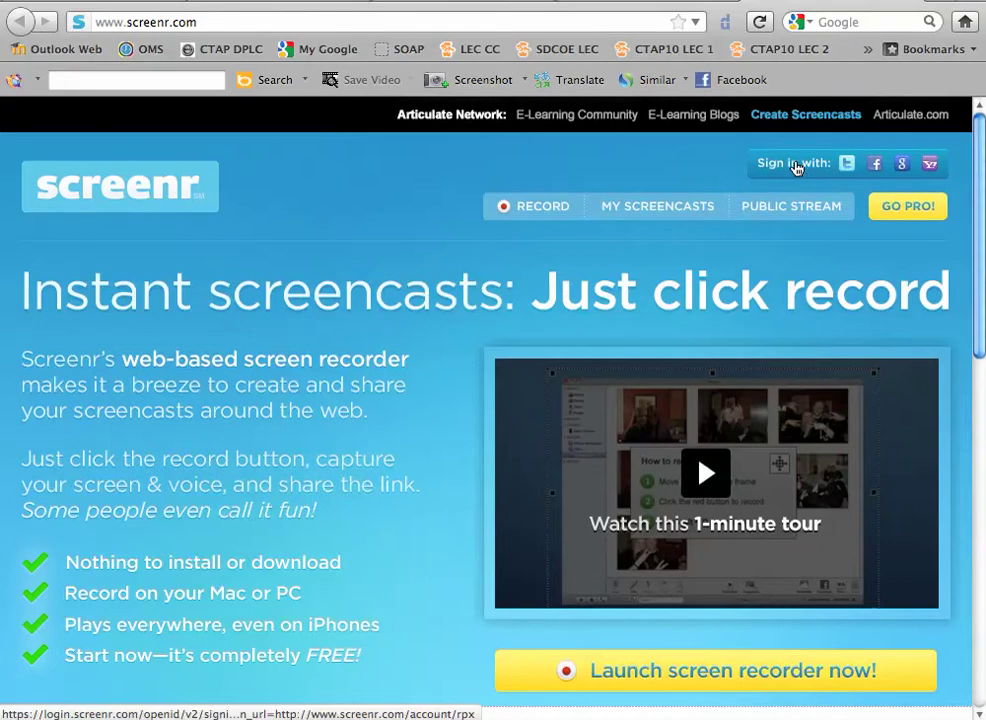
Sign in to Screenr with the Google account via the Google sign-in popup.
{"action": "left_click", "coordinate": [797, 166]}
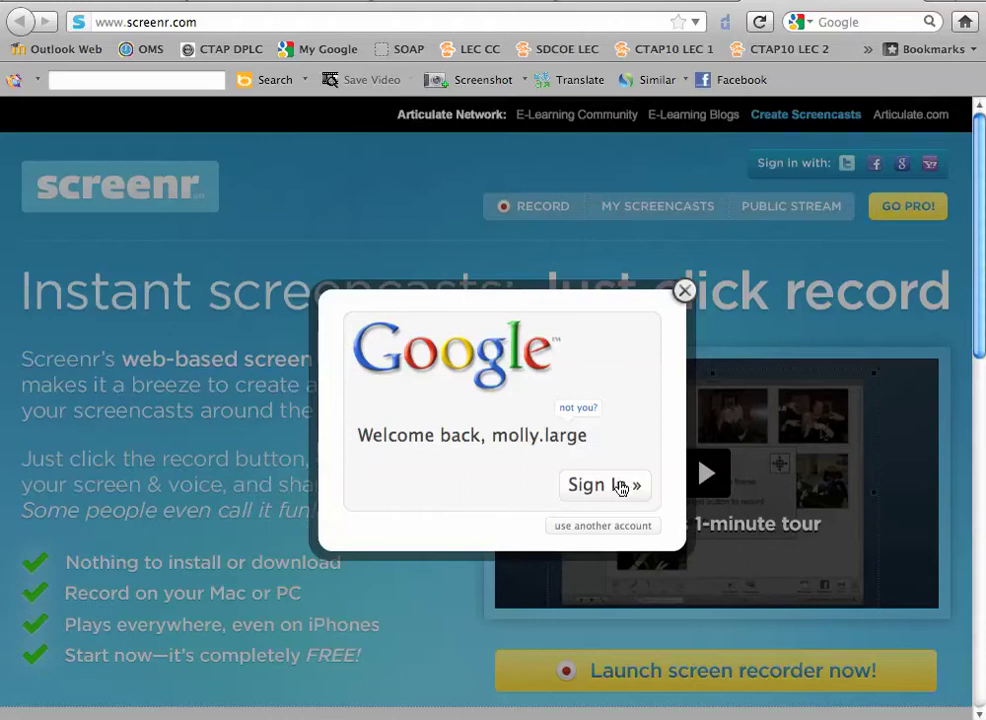
{"action": "left_click", "coordinate": [622, 486]}
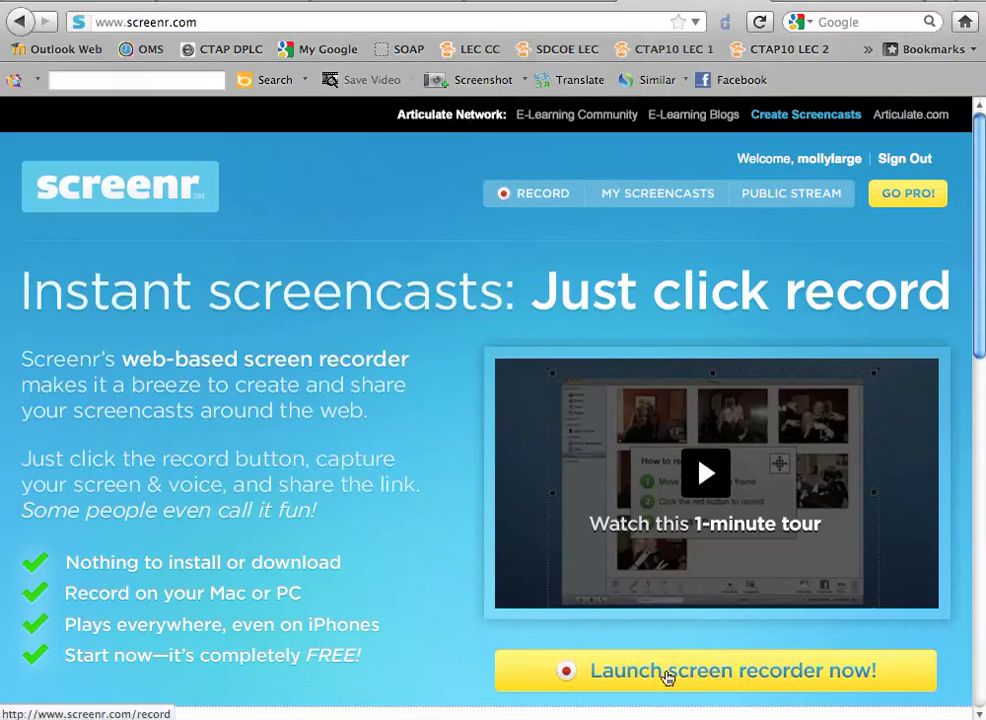
Launch the Screenr web recorder to get a 912 x 564 capture frame.
{"action": "left_click", "coordinate": [667, 677]}
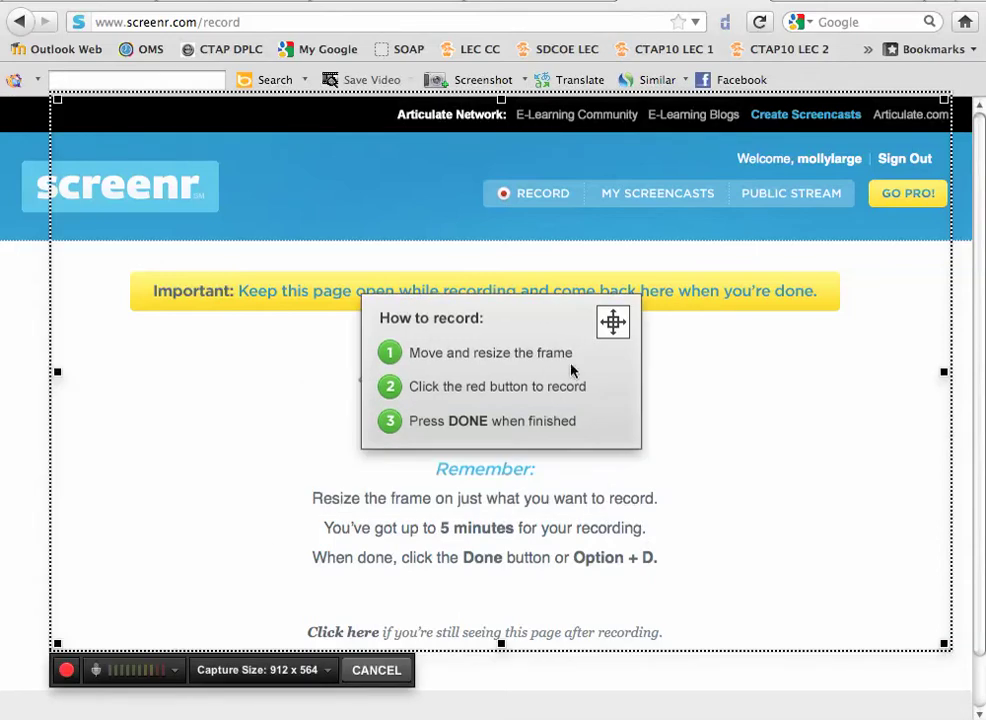
Move and resize the capture frame to 892 x 570, then load ctap10.org in the browser.
{"action": "mouse_move", "coordinate": [613, 321]}
{"action": "left_mouse_down"}
{"action": "mouse_move", "coordinate": [458, 345]}
{"action": "mouse_move", "coordinate": [607, 337]}
{"action": "mouse_move", "coordinate": [682, 359]}
{"action": "mouse_move", "coordinate": [728, 435]}
{"action": "mouse_move", "coordinate": [730, 318]}
{"action": "mouse_move", "coordinate": [603, 319]}
{"action": "mouse_move", "coordinate": [566, 290]}
{"action": "mouse_move", "coordinate": [576, 312]}
{"action": "mouse_move", "coordinate": [630, 327]}
{"action": "mouse_move", "coordinate": [581, 288]}
{"action": "mouse_move", "coordinate": [564, 288]}
{"action": "mouse_move", "coordinate": [609, 315]}
{"action": "mouse_move", "coordinate": [605, 348]}
{"action": "mouse_move", "coordinate": [608, 326]}
{"action": "left_mouse_up"}
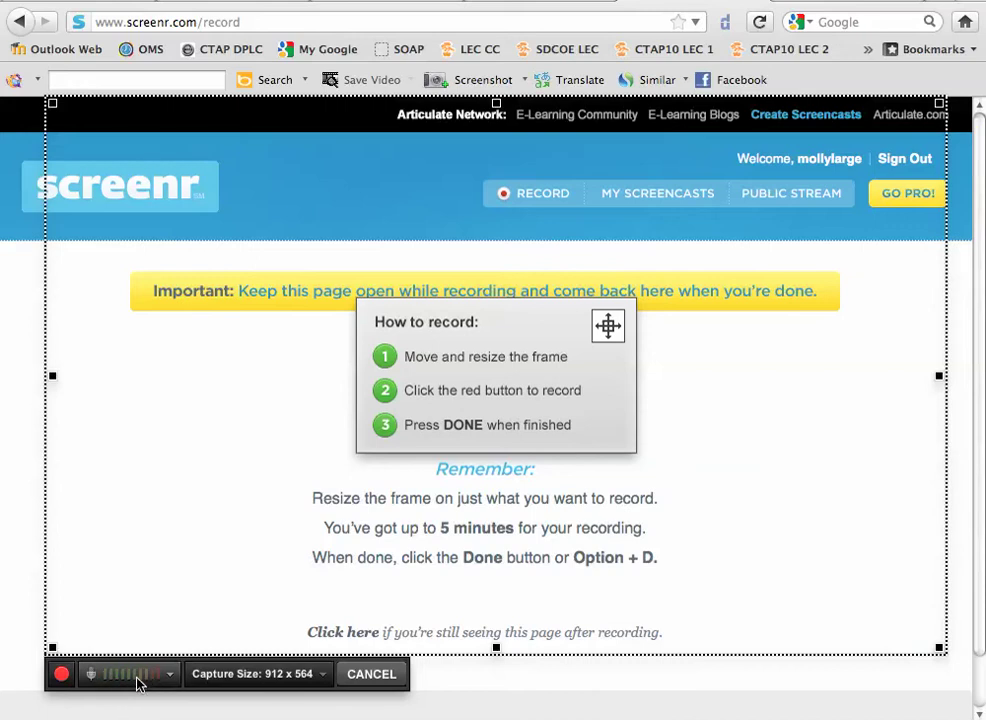
{"action": "left_click_drag", "start_coordinate": [939, 648], "coordinate": [919, 655]}
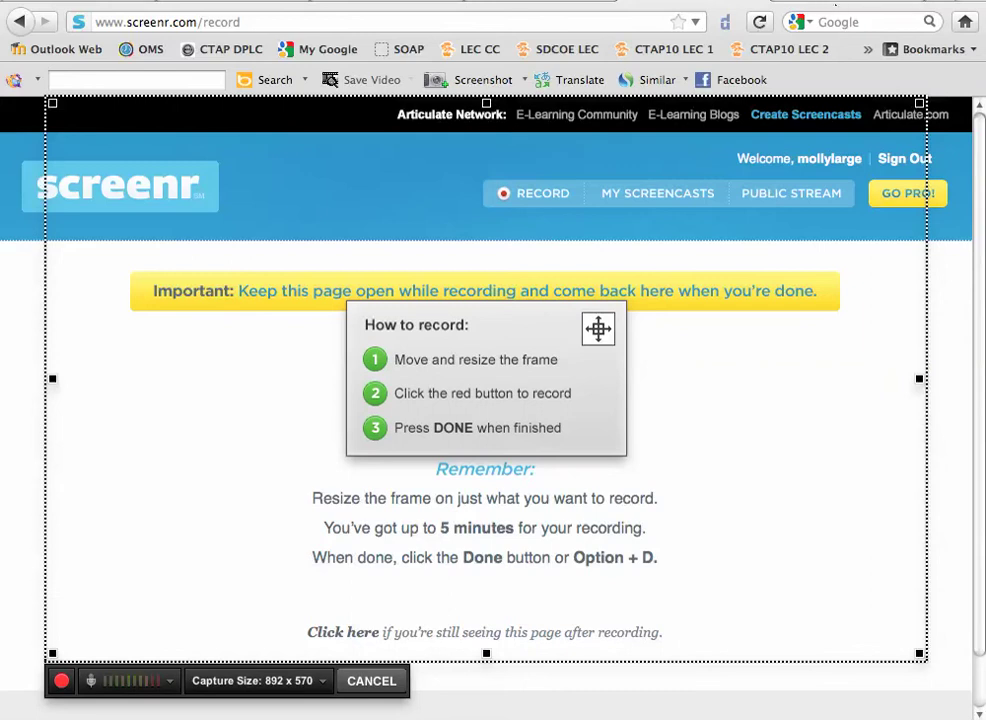
{"action": "key", "text": "super+grave"}
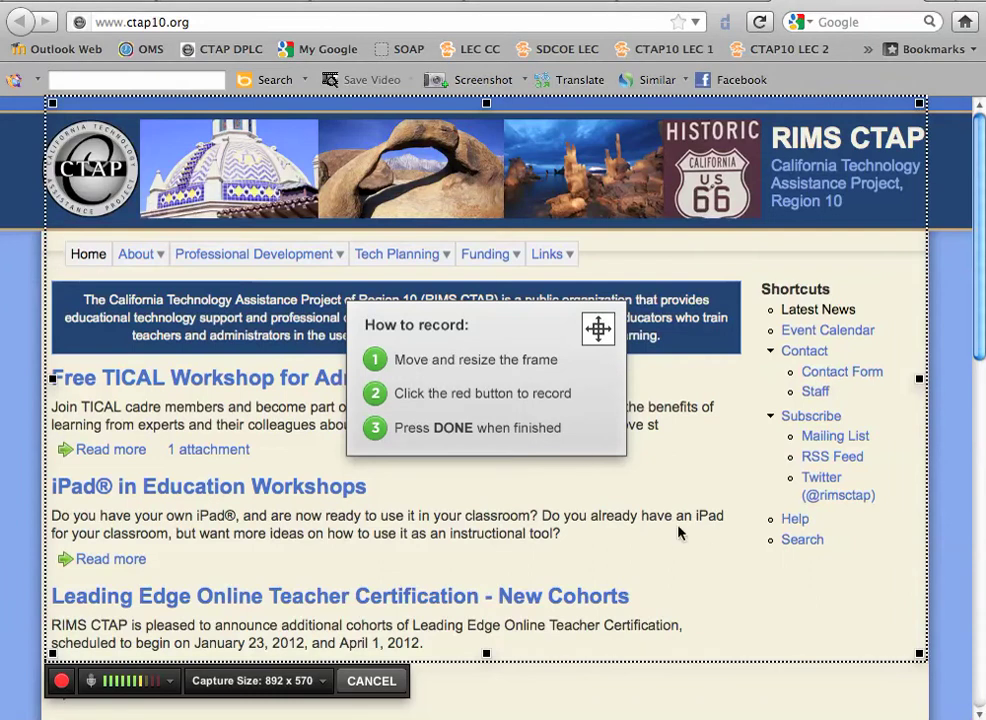
Record while browsing the CTAP10 home page and opening the Leading Edge Online Teacher Certification article.
{"action": "left_click", "coordinate": [62, 688]}
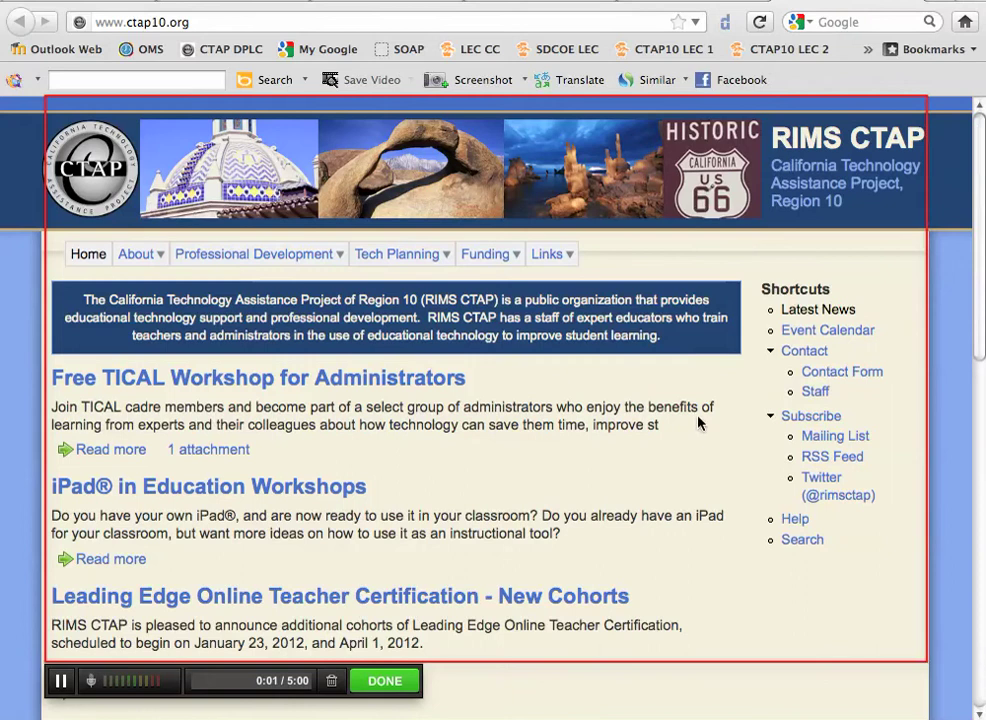
{"action": "scroll", "coordinate": [650, 394], "scroll_direction": "down", "scroll_amount": 1}
{"action": "scroll", "coordinate": [650, 394], "scroll_direction": "down", "scroll_amount": 5}
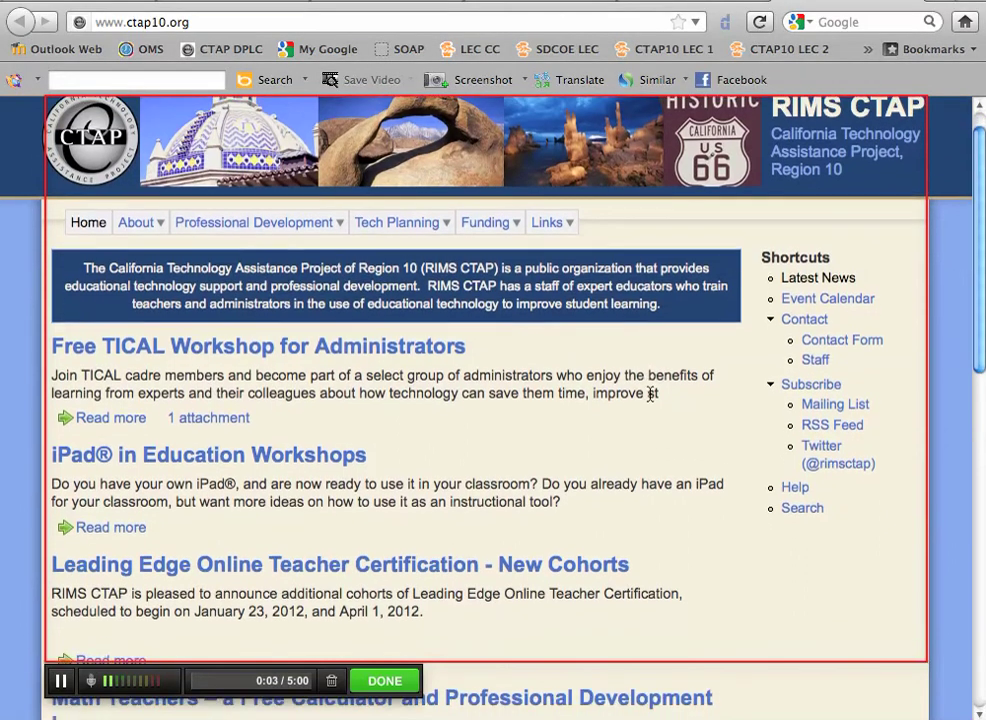
{"action": "scroll", "coordinate": [650, 397], "scroll_direction": "down", "scroll_amount": 4}
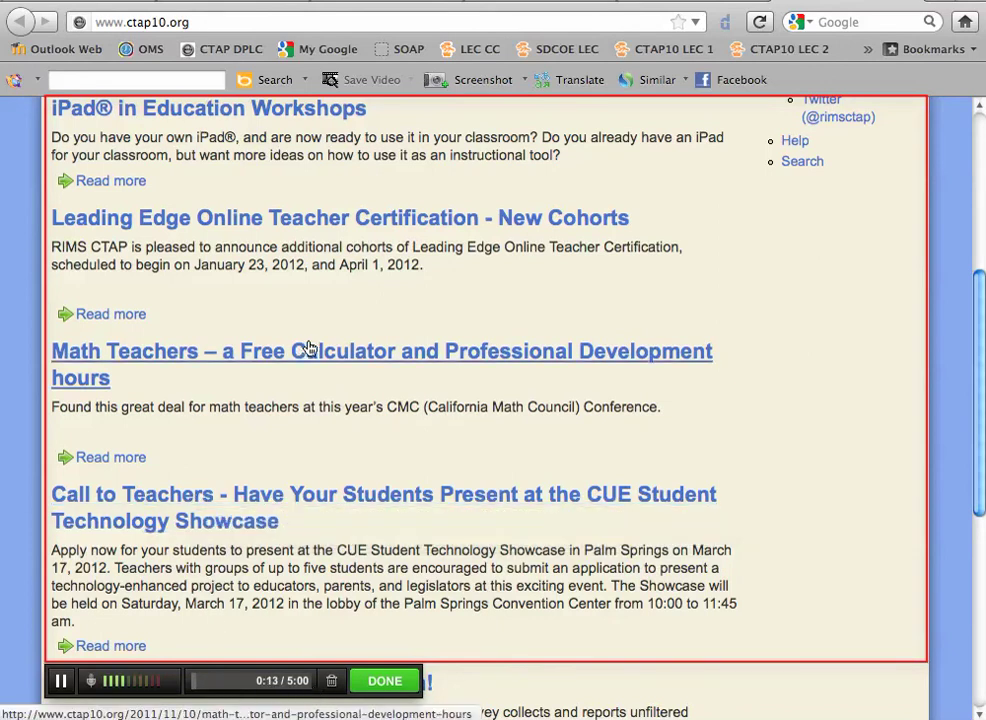
{"action": "scroll", "coordinate": [308, 346], "scroll_direction": "up", "scroll_amount": 3}
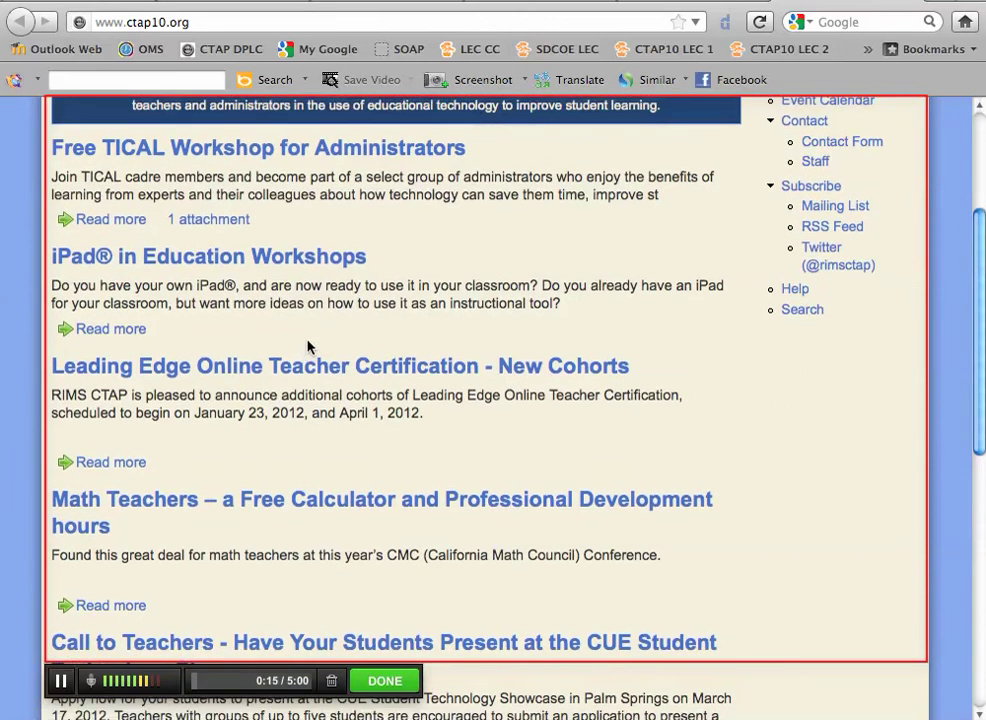
{"action": "scroll", "coordinate": [308, 346], "scroll_direction": "up", "scroll_amount": 1}
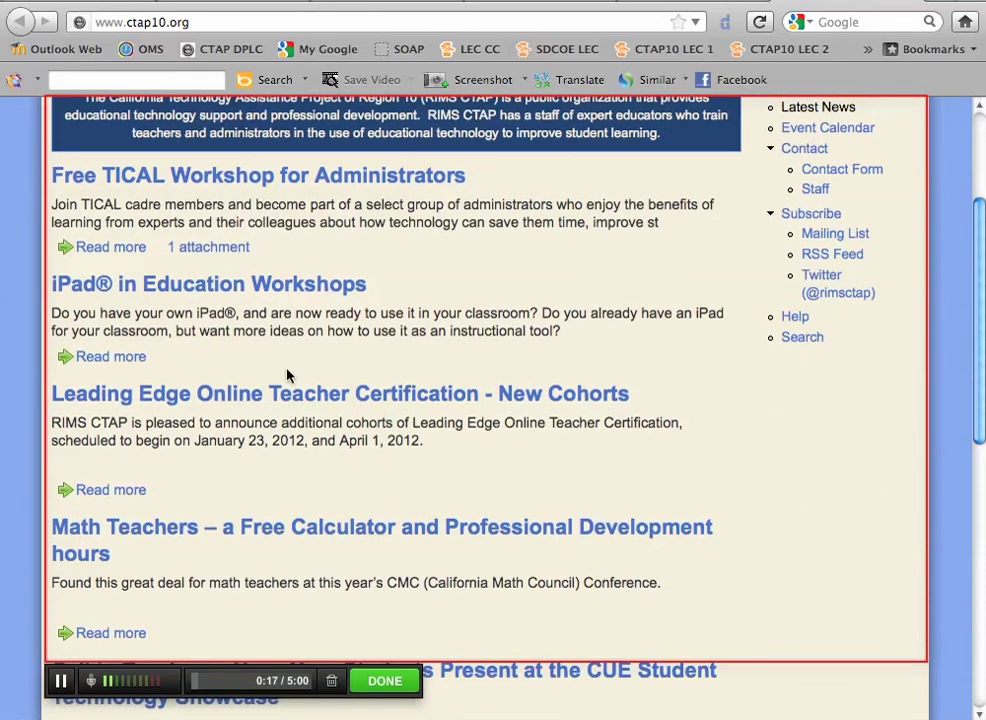
{"action": "left_click", "coordinate": [282, 395]}
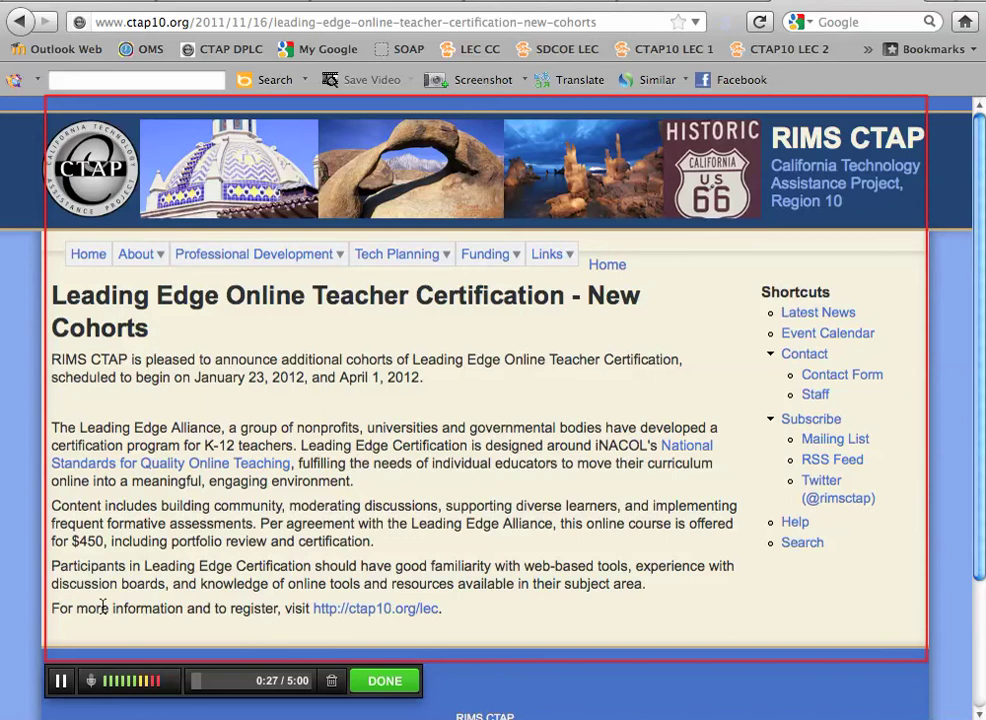
Pause and resume the recording, then finish it at about 32 seconds.
{"action": "left_click", "coordinate": [61, 682]}
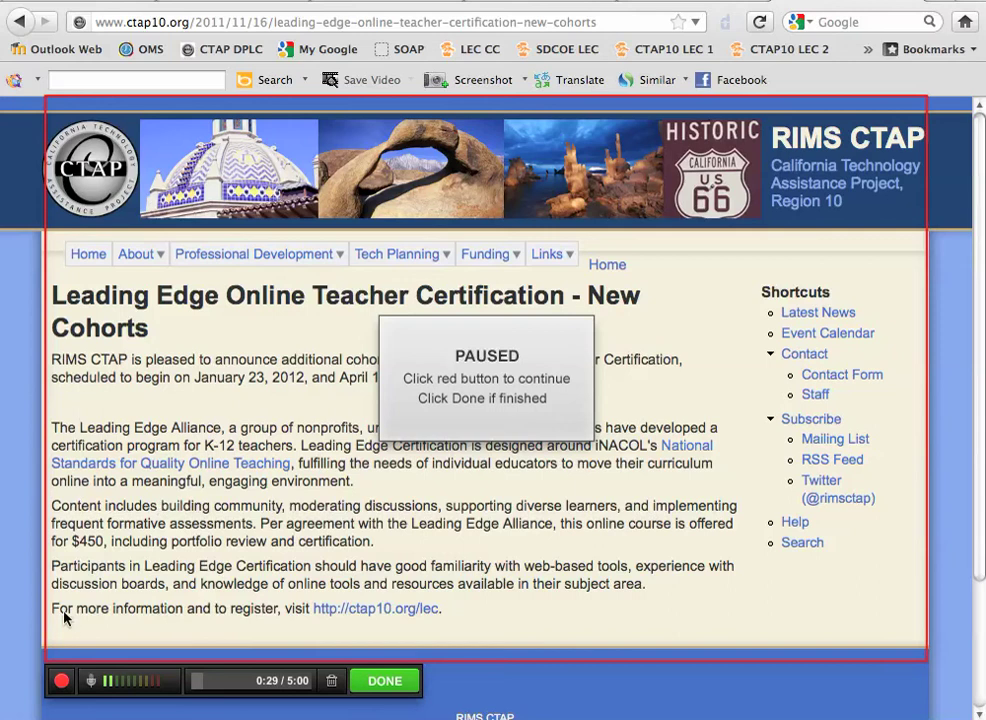
{"action": "left_click", "coordinate": [61, 682]}
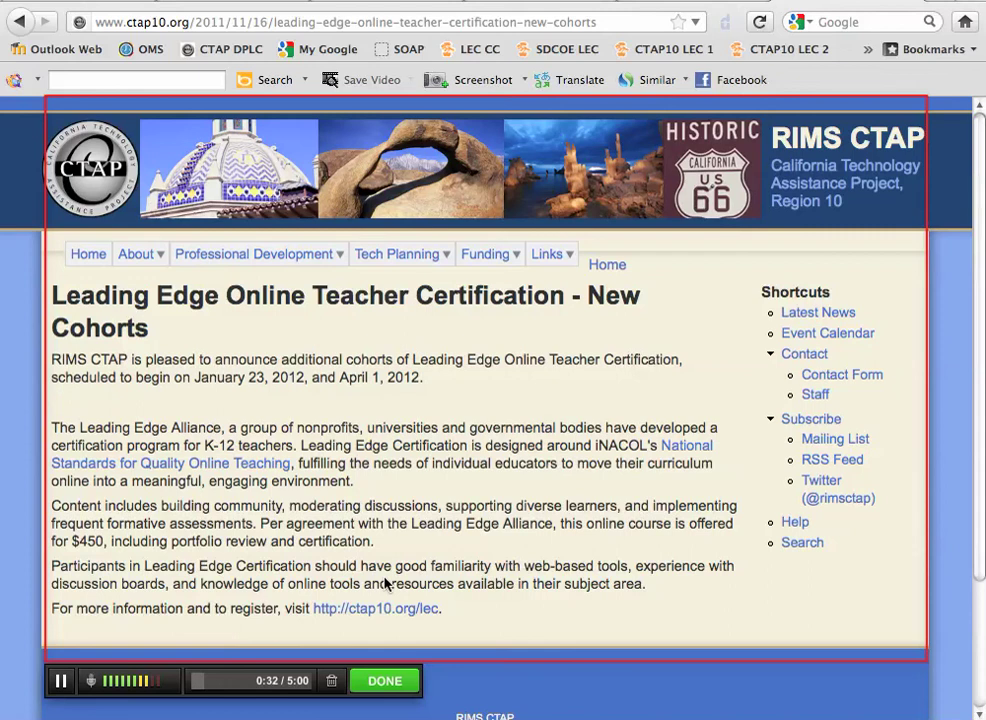
{"action": "left_click", "coordinate": [392, 684]}
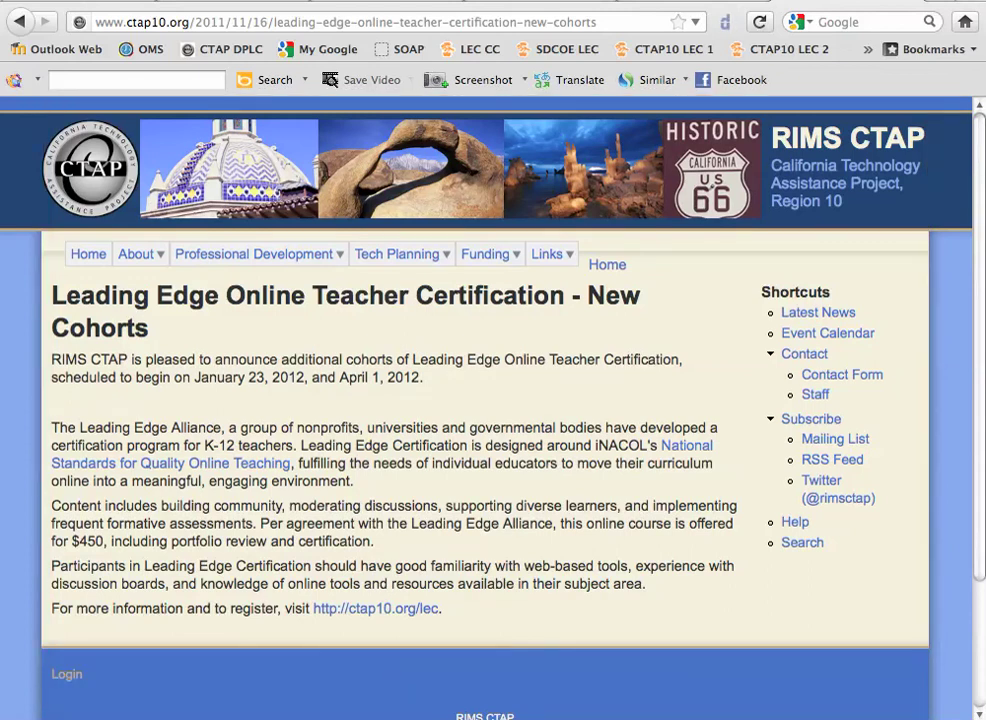
On the 'Post Your Screencast' tab, play the 0:34 preview of the CTAP10 recording.
{"action": "left_click", "coordinate": [664, 8]}
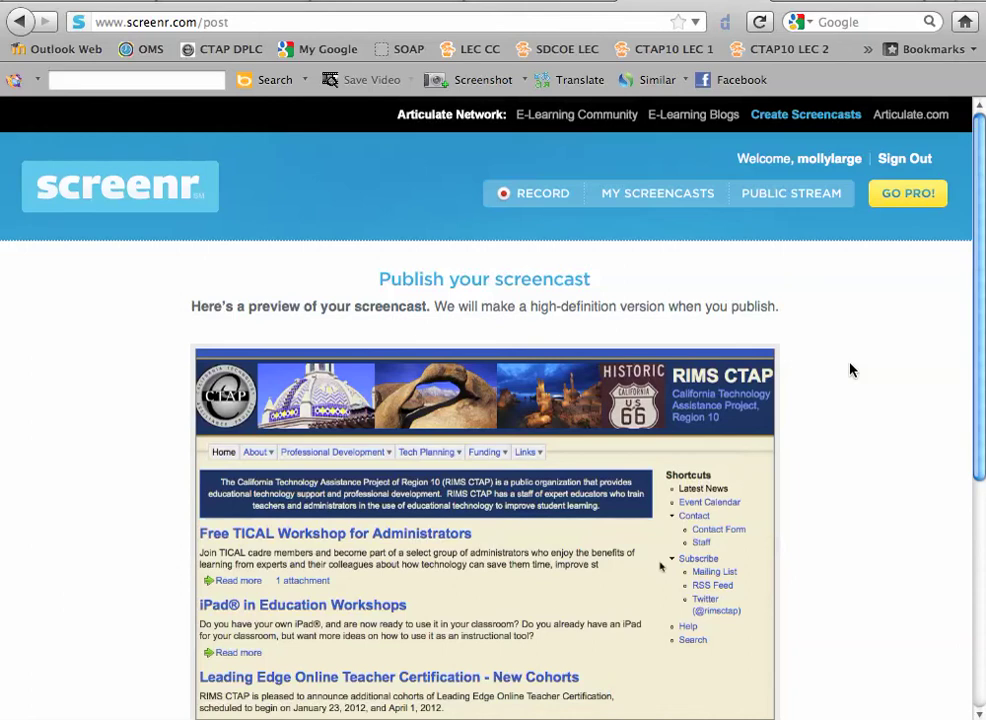
{"action": "scroll", "coordinate": [855, 368], "scroll_direction": "down", "scroll_amount": 3}
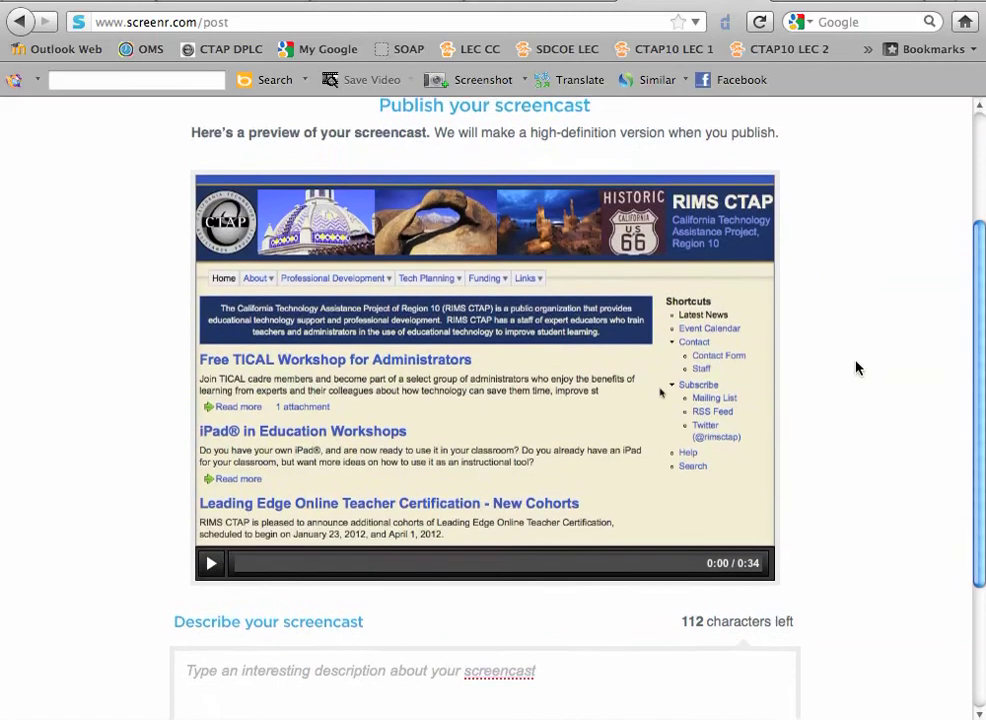
{"action": "scroll", "coordinate": [855, 368], "scroll_direction": "up", "scroll_amount": 1}
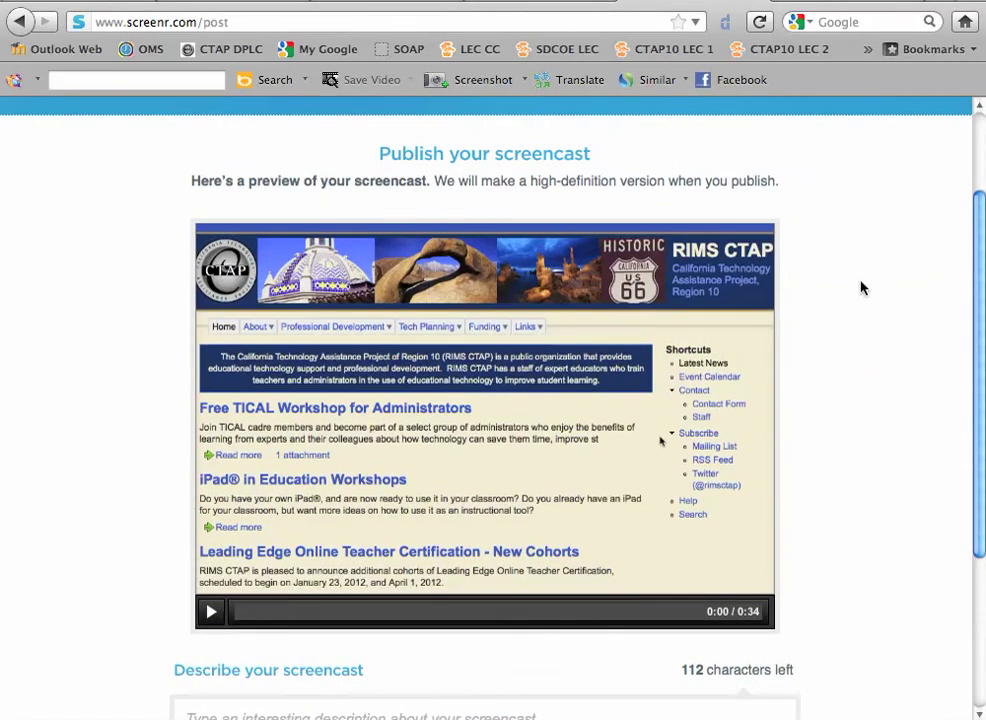
{"action": "scroll", "coordinate": [851, 321], "scroll_direction": "down", "scroll_amount": 1}
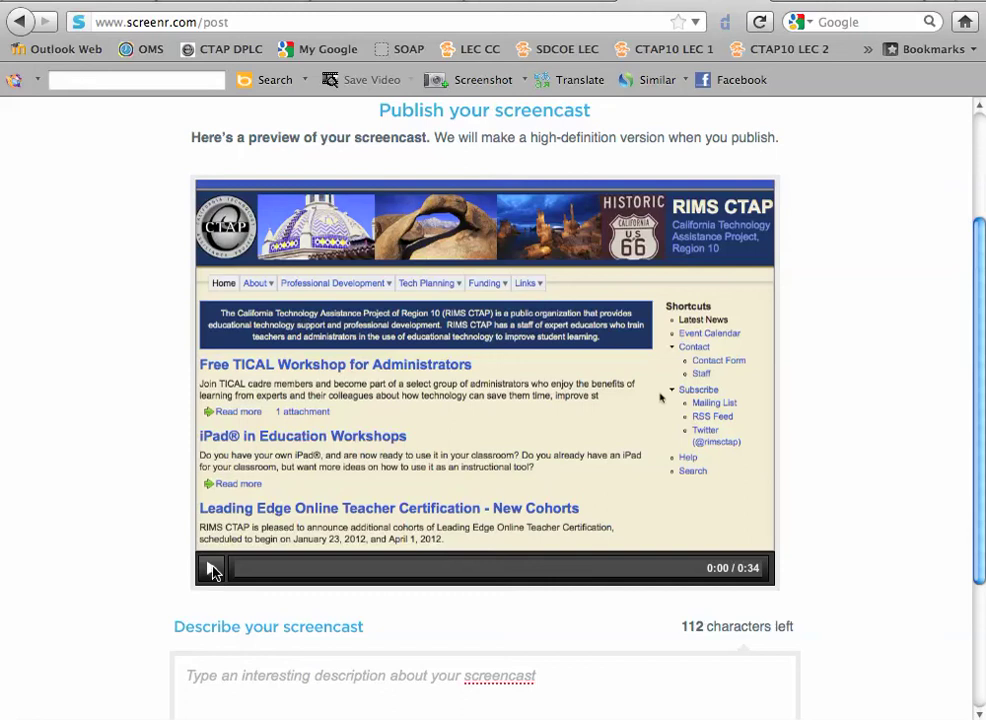
{"action": "left_click", "coordinate": [211, 568]}
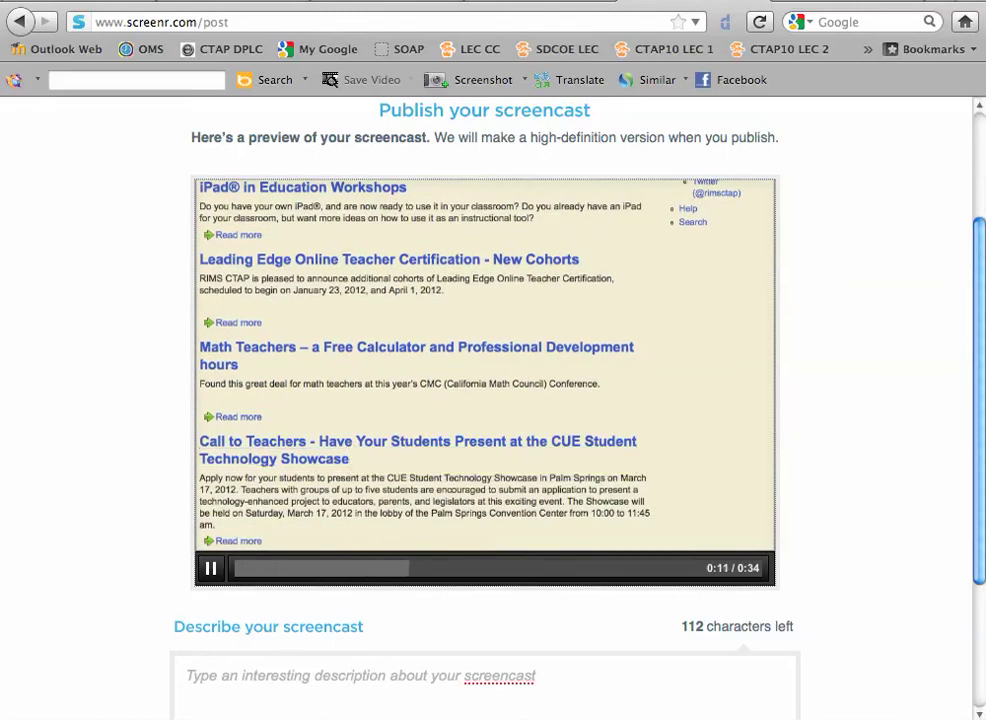
{"action": "scroll", "coordinate": [853, 216], "scroll_direction": "up", "scroll_amount": 1}
{"action": "scroll", "coordinate": [853, 216], "scroll_direction": "up", "scroll_amount": 3}
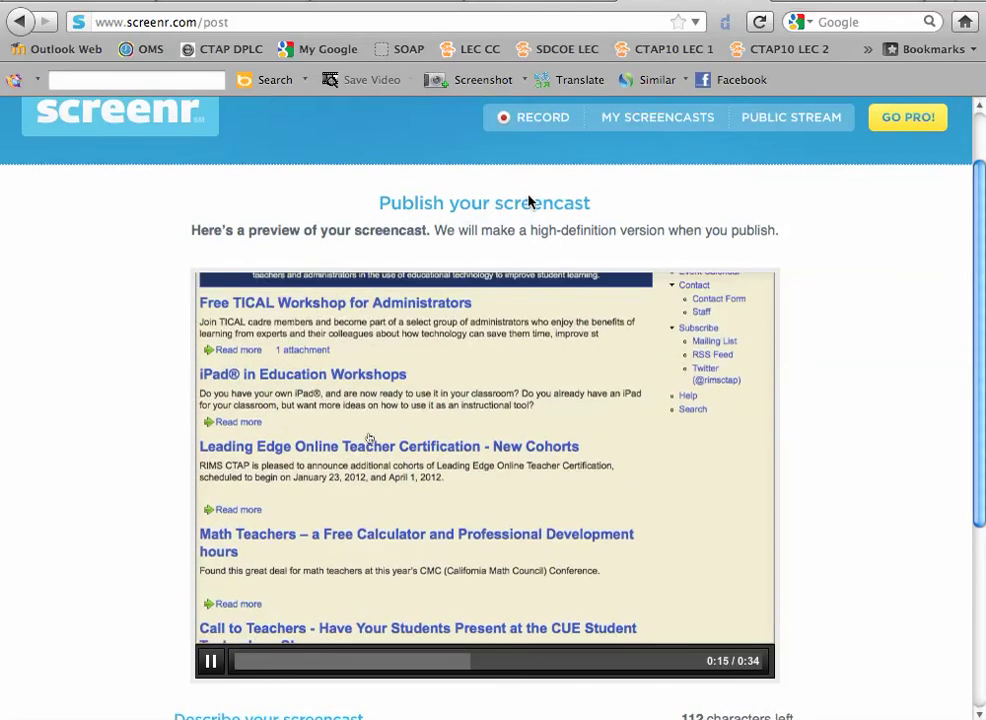
{"action": "scroll", "coordinate": [867, 295], "scroll_direction": "down", "scroll_amount": 10}
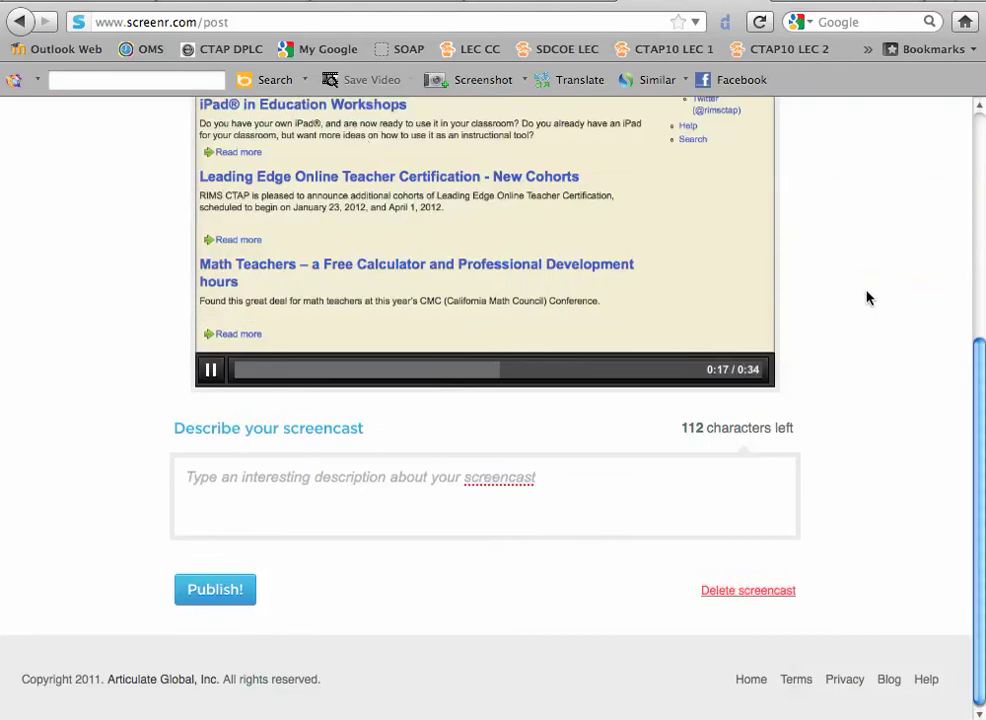
Enter the description 'This is a test screencast' and publish the screencast.
{"action": "left_click", "coordinate": [216, 594]}
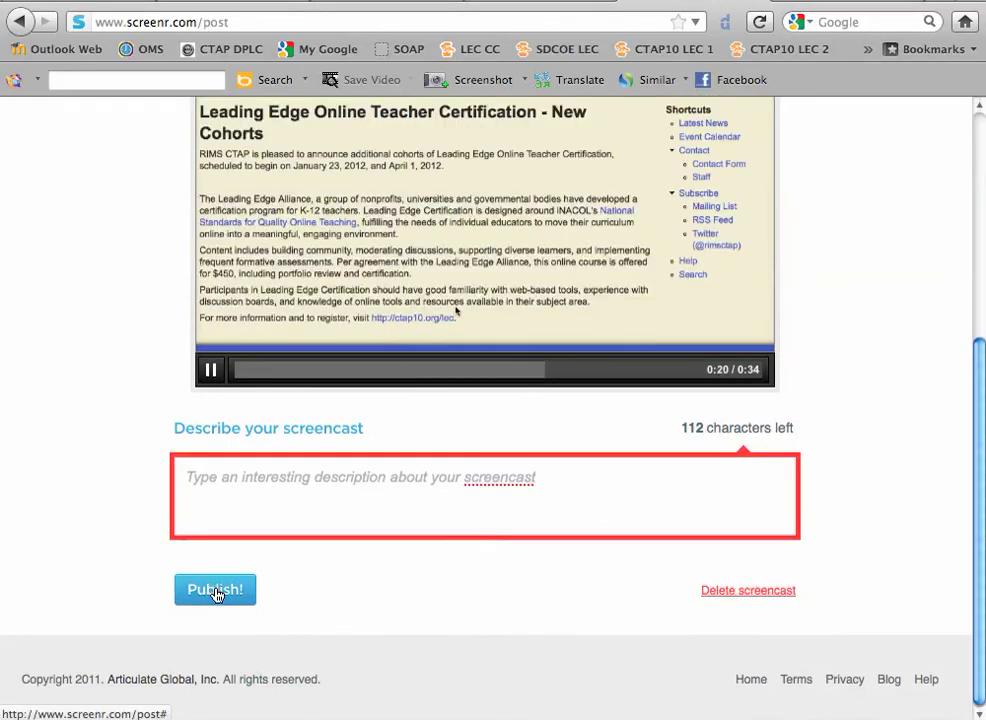
{"action": "left_click", "coordinate": [557, 476]}
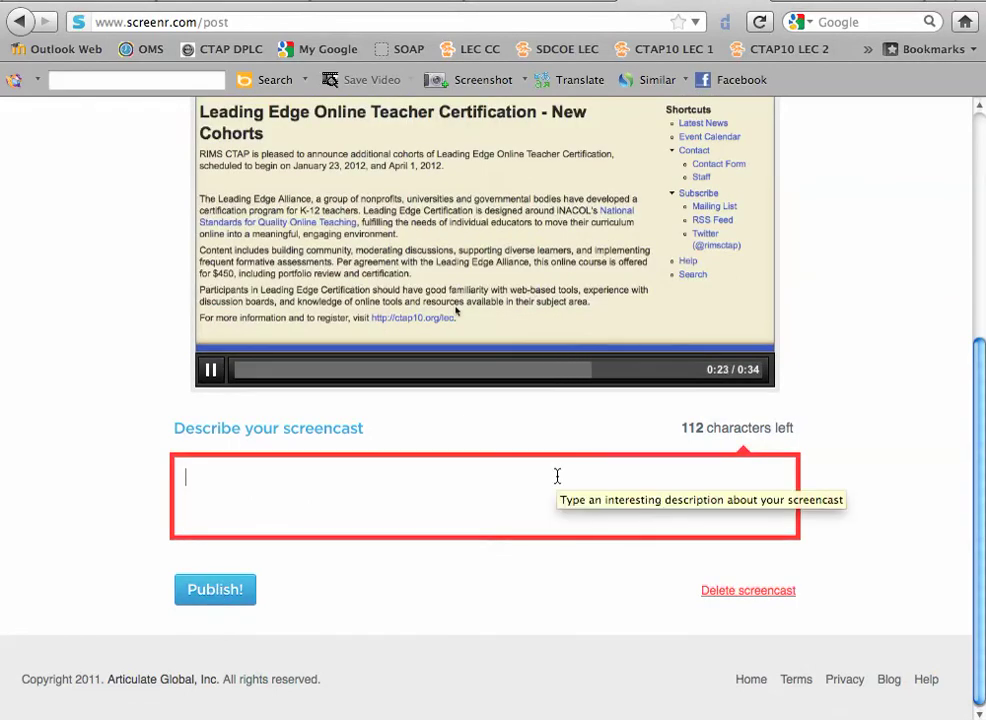
{"action": "type", "text": "This is a t"}
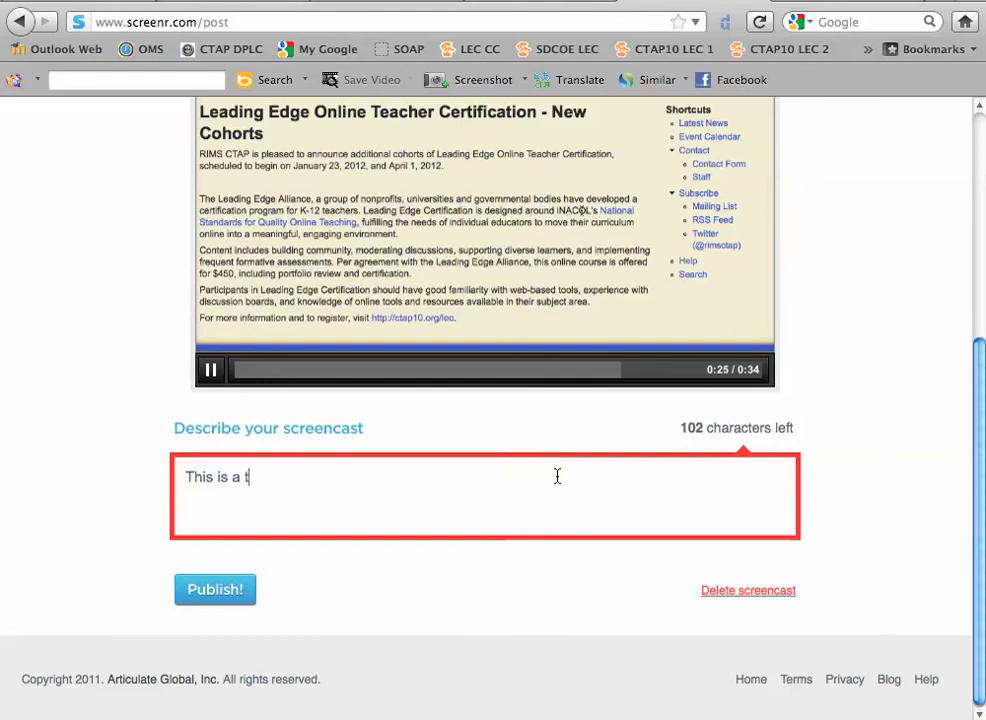
{"action": "type", "text": "est sc"}
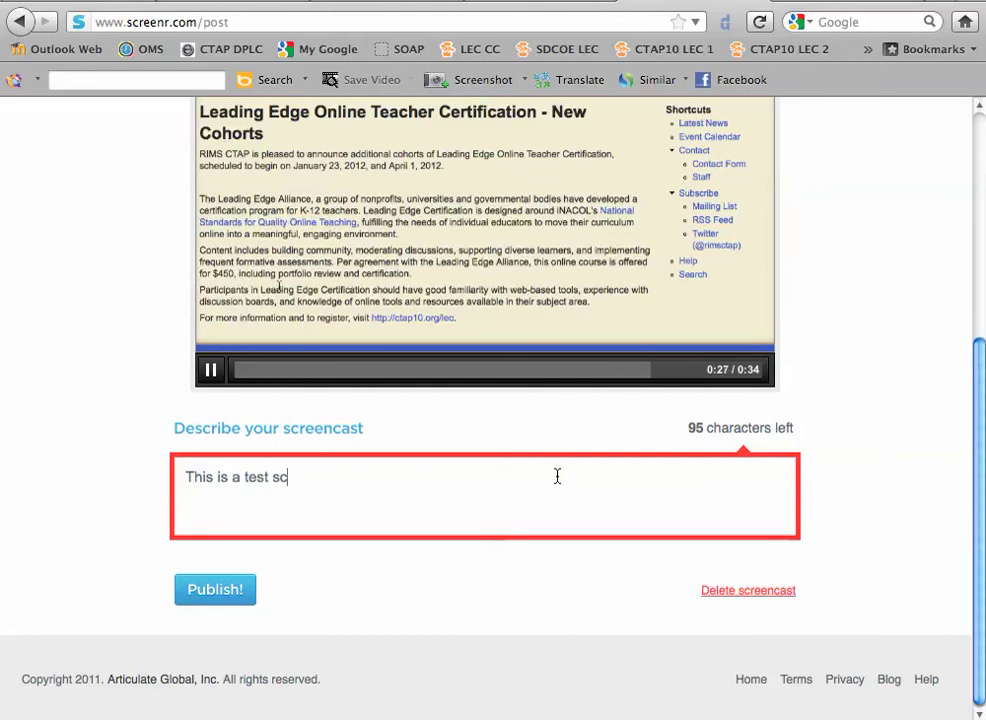
{"action": "type", "text": "reencas"}
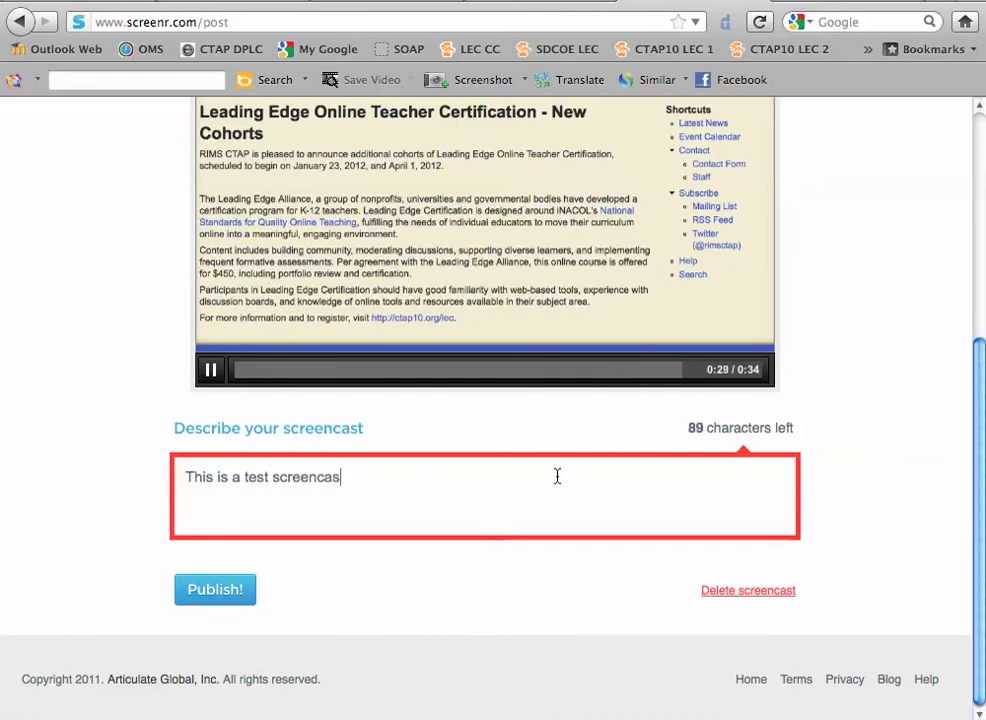
{"action": "type", "text": "t"}
{"action": "left_click", "coordinate": [220, 592]}
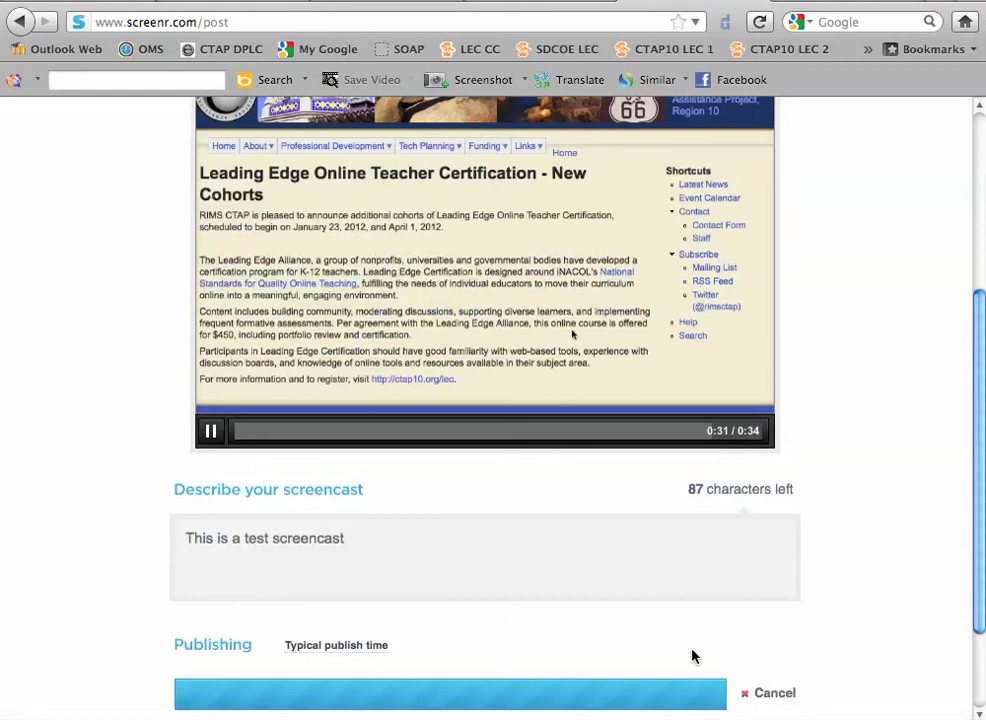
Wait for publishing to finish so the 0:35 screencast appears at screenr.com/S7os.
{"action": "scroll", "coordinate": [897, 361], "scroll_direction": "down", "scroll_amount": 3}
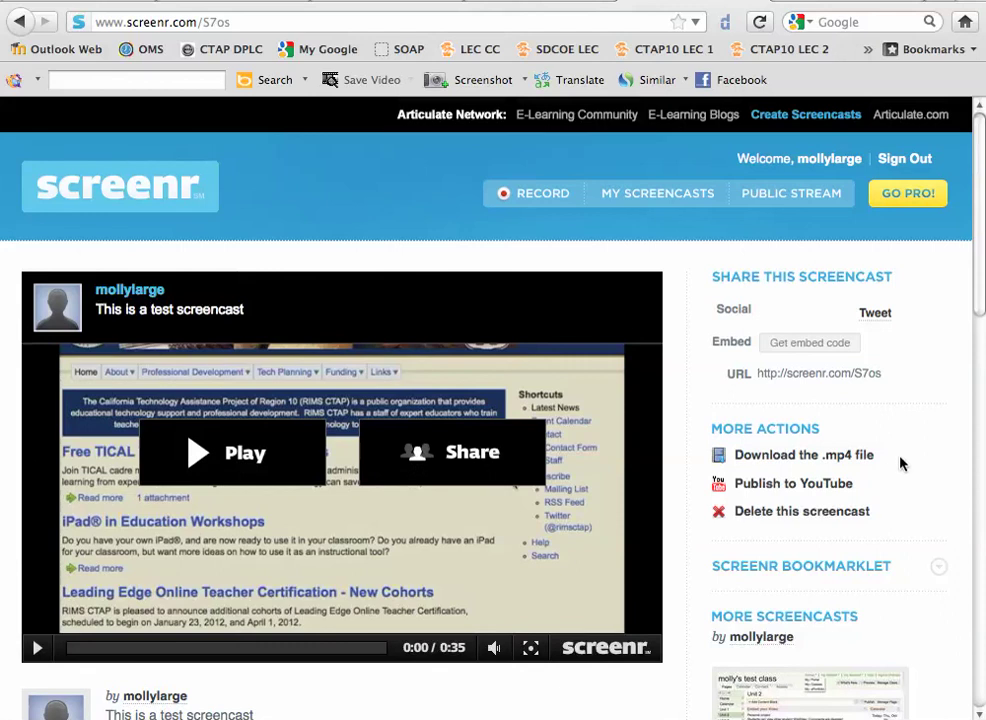
Open the 'Publish to YouTube' login form under More Actions.
{"action": "left_click", "coordinate": [775, 486]}
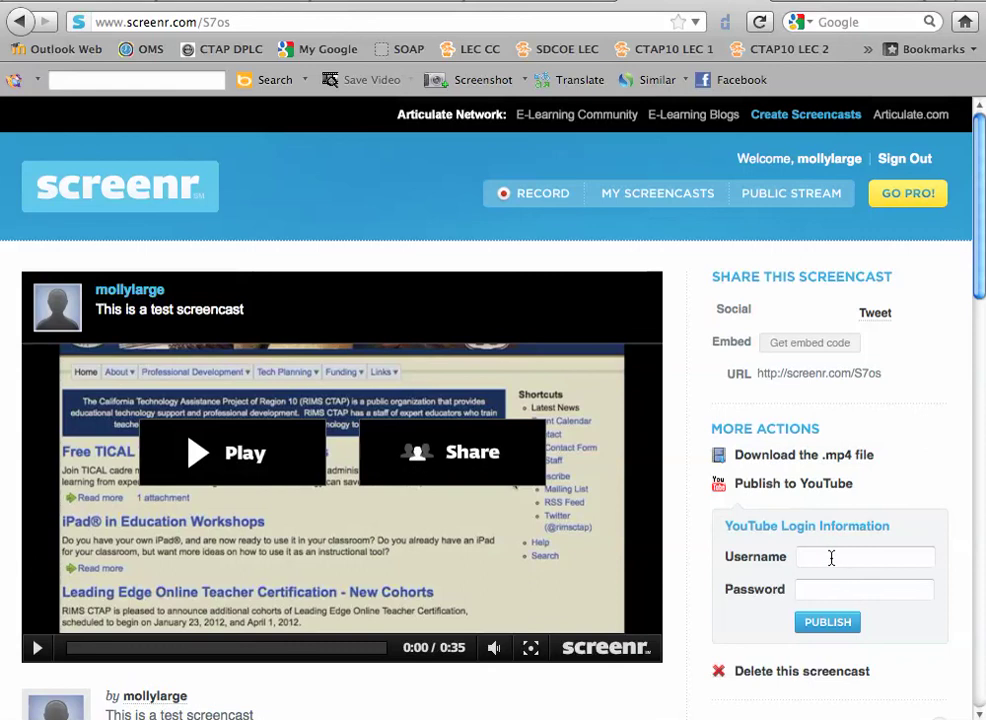